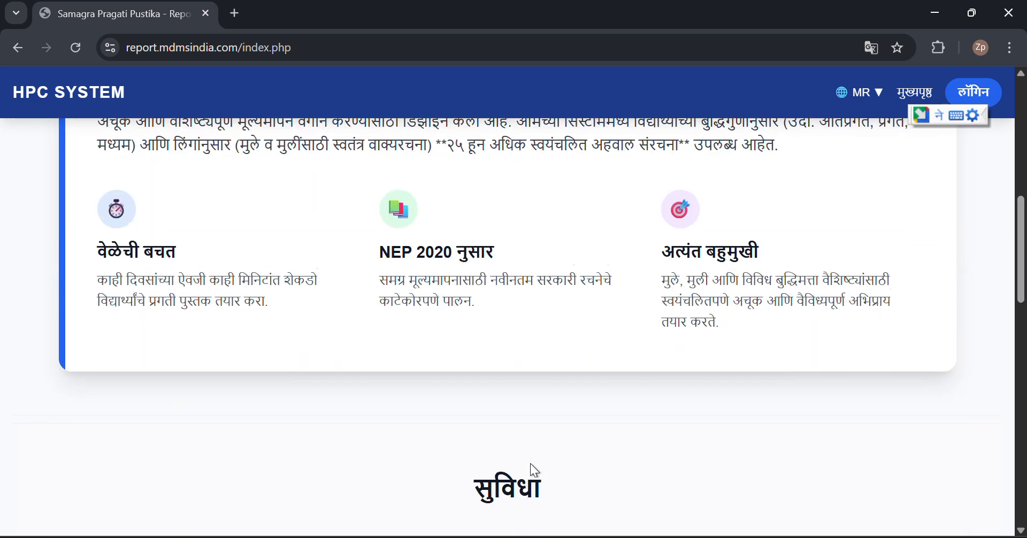
pyautogui.scroll(-5, 531, 465)
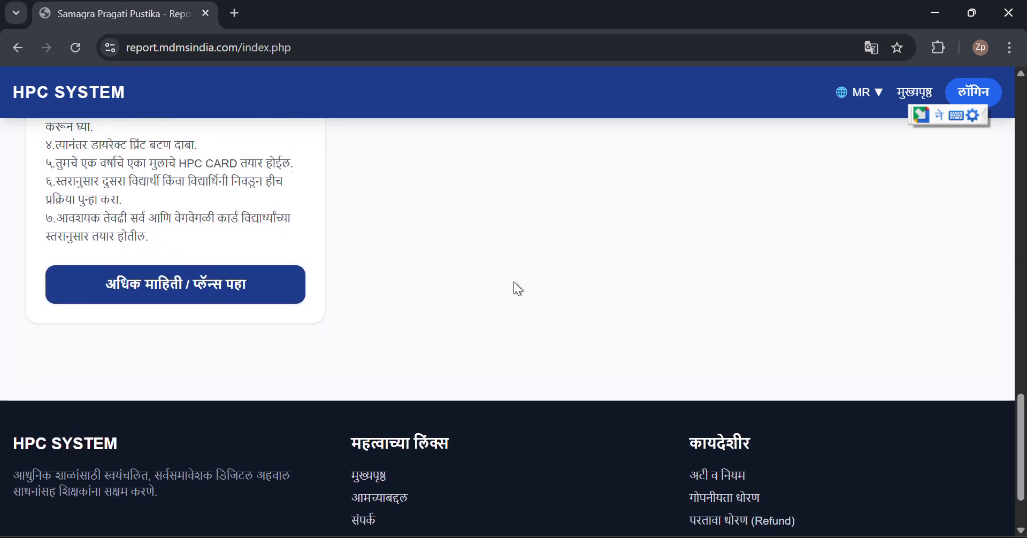
# Scroll up and down through the HPC System home page
pyautogui.scroll(3, 518, 289)
pyautogui.scroll(1, 518, 289)
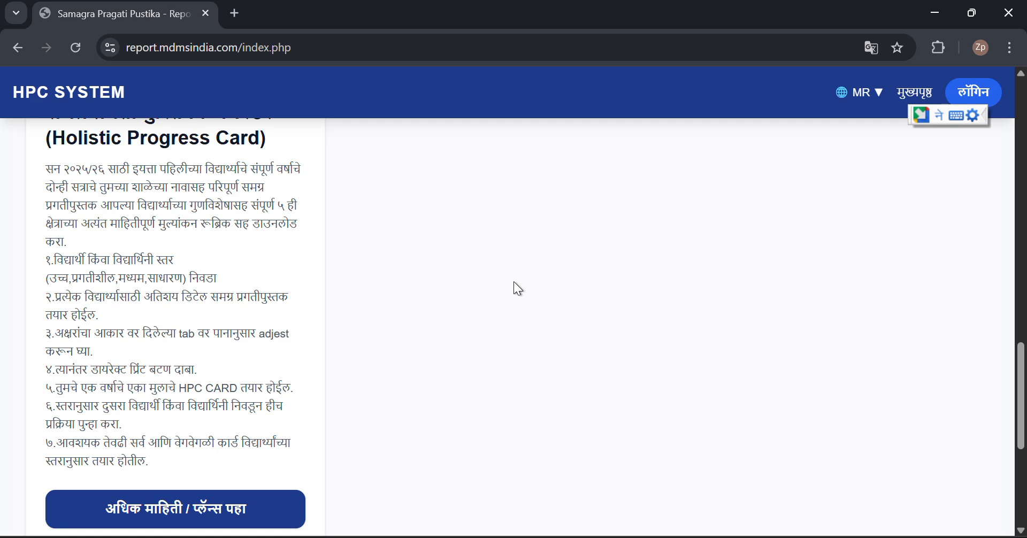
pyautogui.scroll(10, 515, 283)
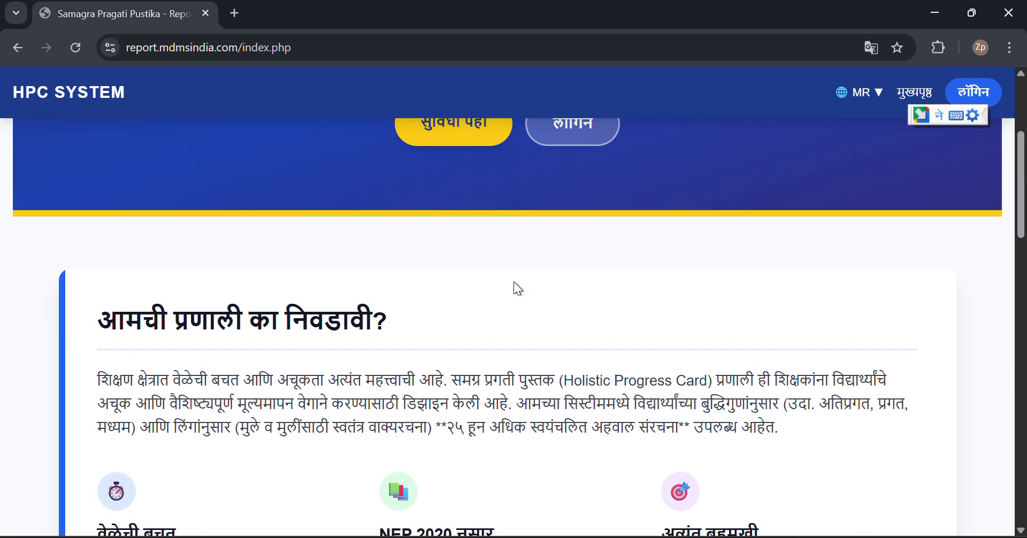
pyautogui.scroll(-10, 518, 289)
pyautogui.scroll(-3, 518, 289)
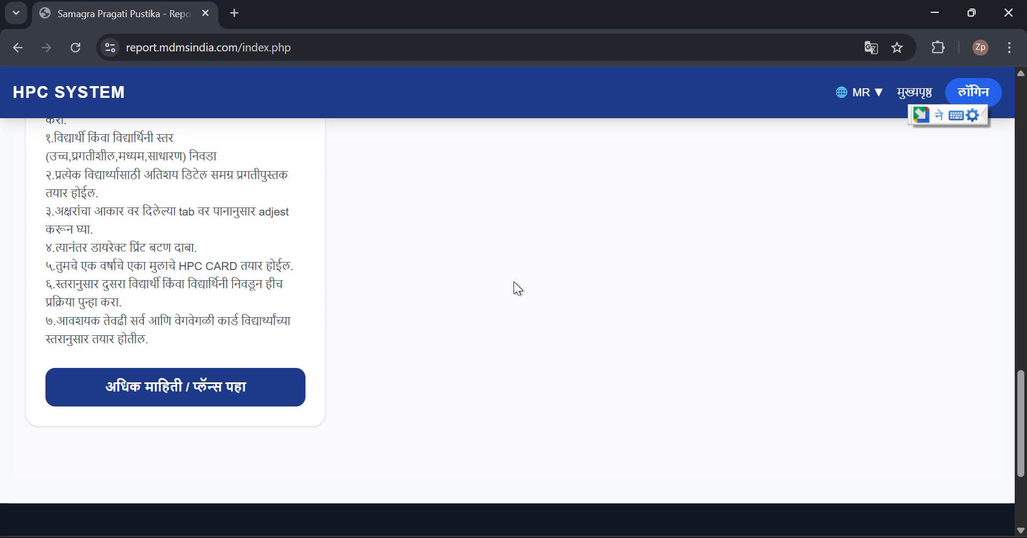
pyautogui.scroll(10, 514, 283)
pyautogui.scroll(1, 517, 288)
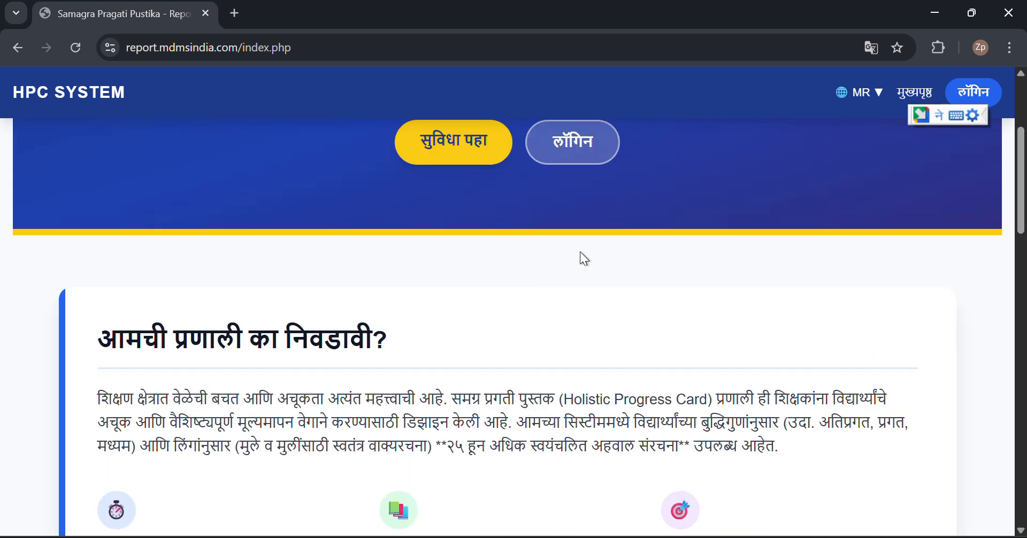
# Open the Login / Register page from the header and look over its sign-in options
pyautogui.click(982, 94)
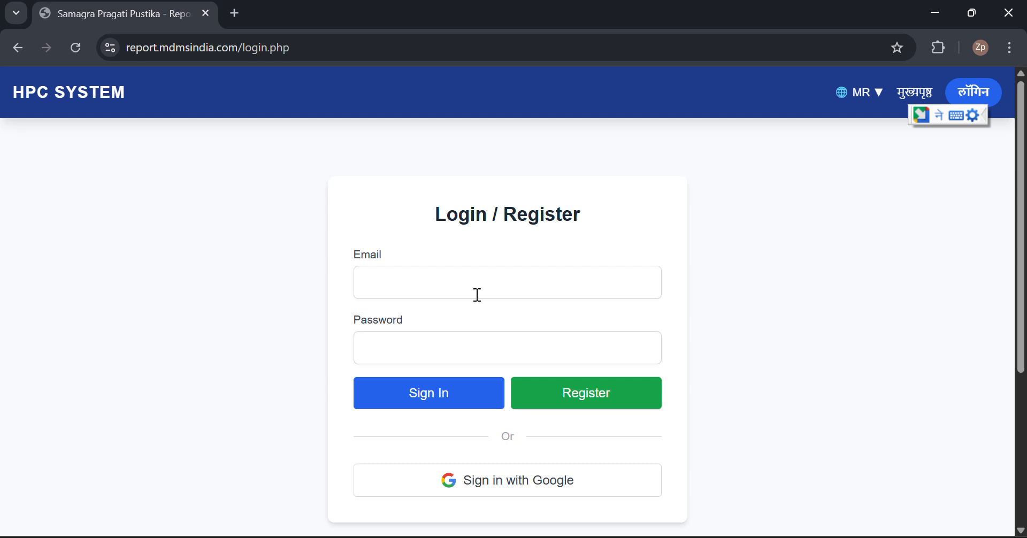
pyautogui.scroll(-4, 458, 327)
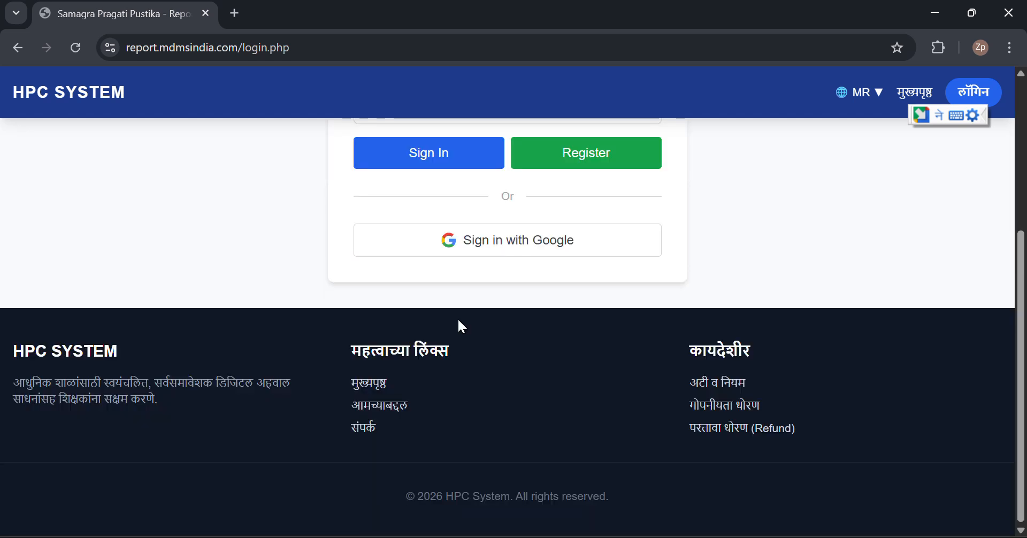
pyautogui.scroll(4, 459, 321)
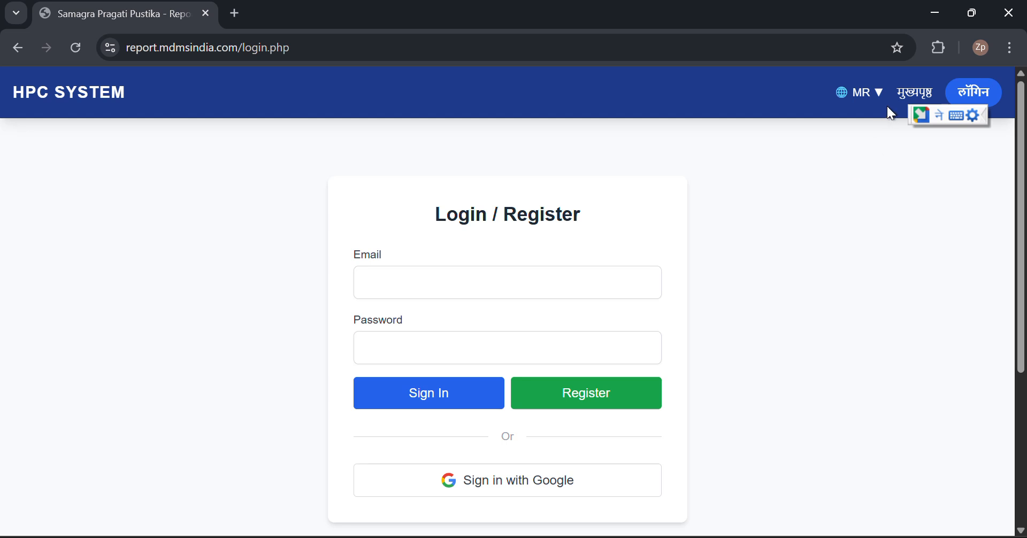
# Return to मुख्यपृष्ठ and scroll down to the Holistic Progress Card generator under सुविधा
pyautogui.click(921, 98)
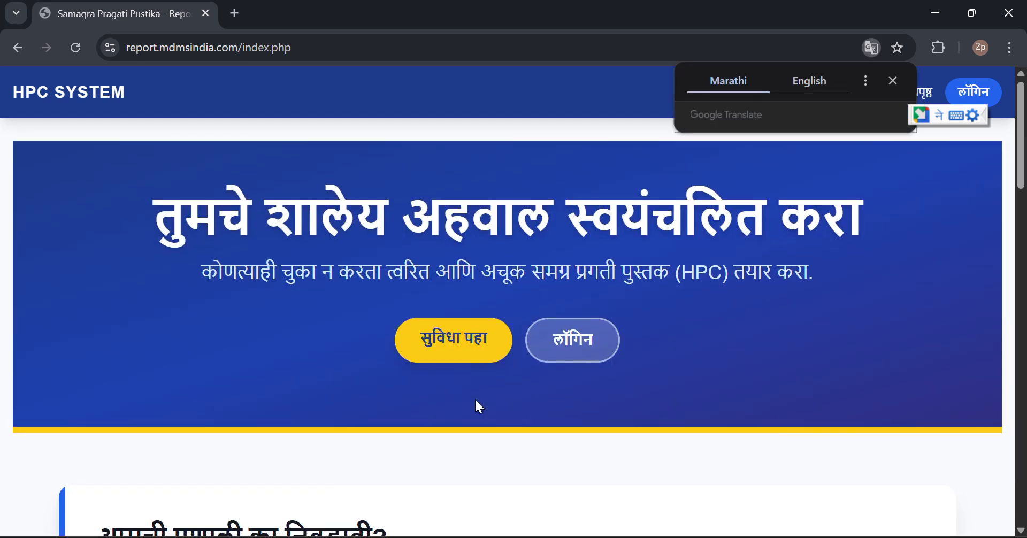
pyautogui.scroll(-5, 474, 398)
pyautogui.scroll(-6, 477, 407)
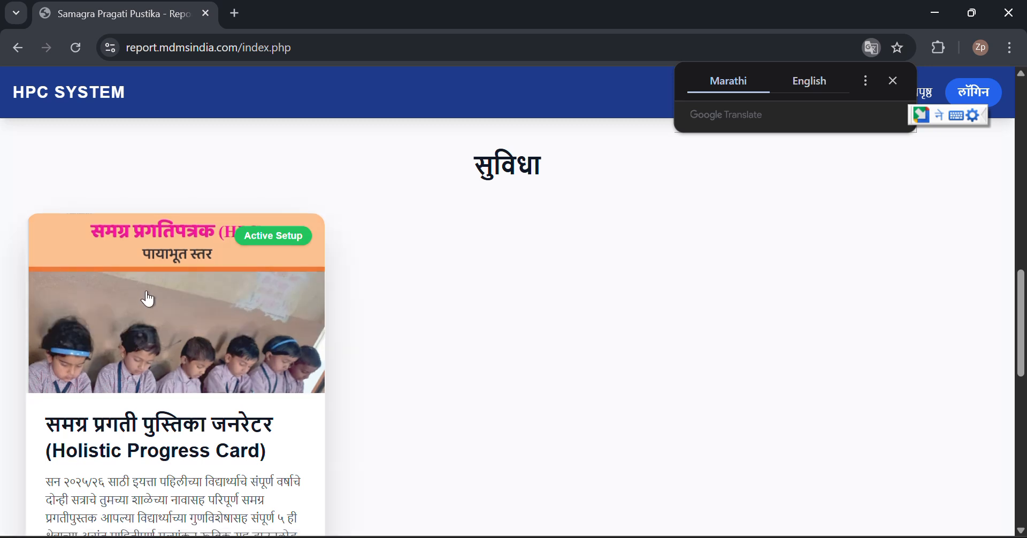
pyautogui.scroll(-3, 145, 436)
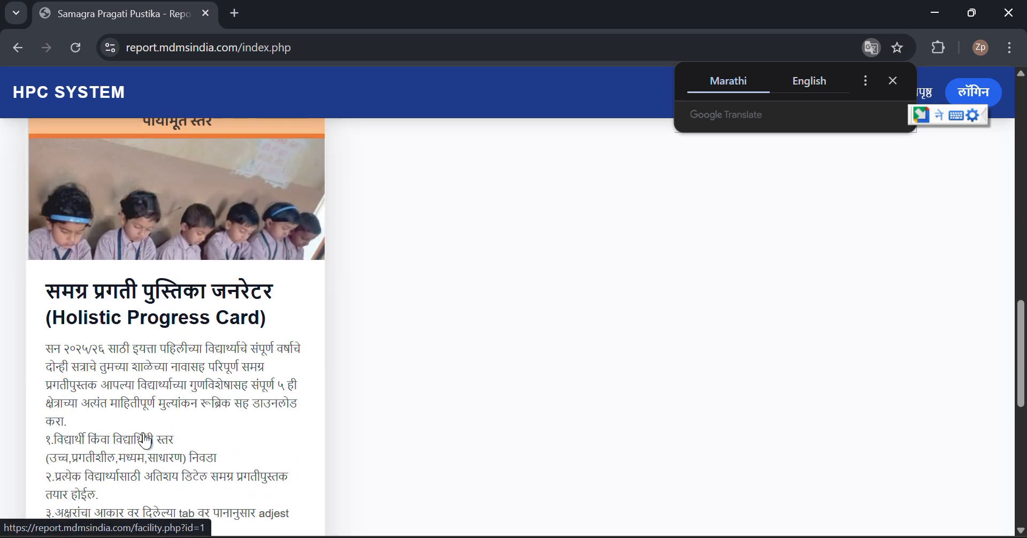
pyautogui.scroll(-3, 145, 434)
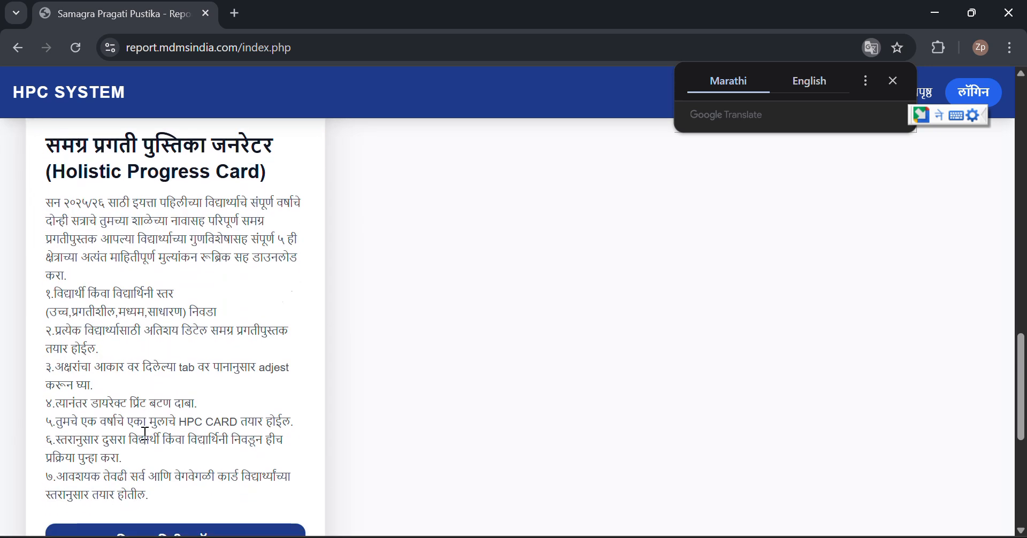
pyautogui.scroll(-3, 145, 434)
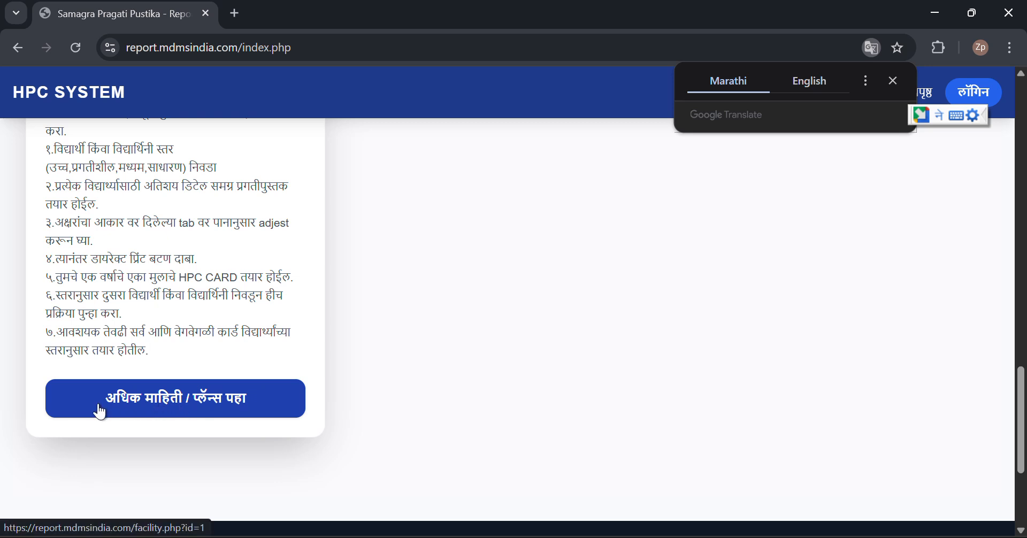
# Open the Holistic Progress Card details and review plans from 1 Report at ₹25 to 30 Reports at ₹499
pyautogui.click(208, 413)
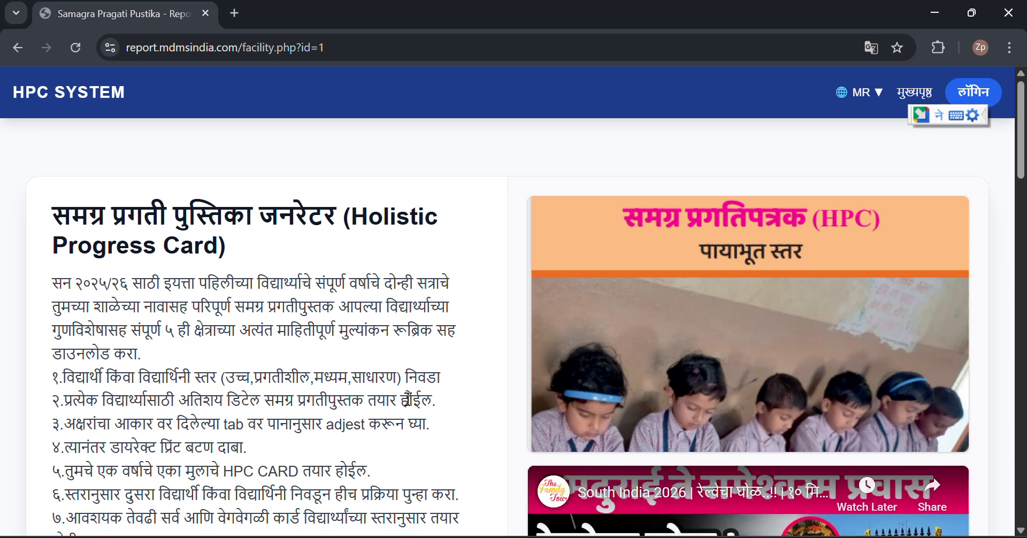
pyautogui.scroll(-3, 409, 399)
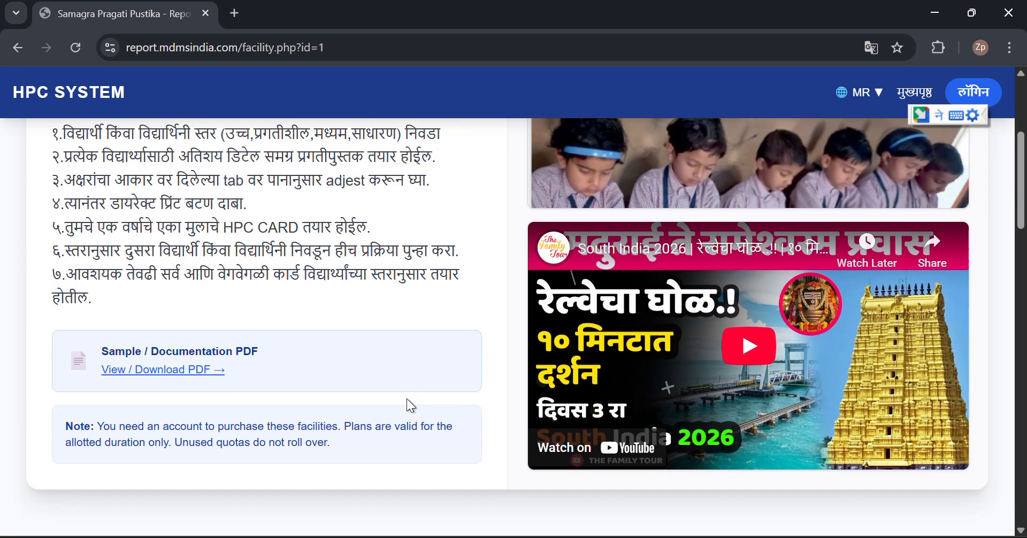
pyautogui.scroll(-6, 406, 399)
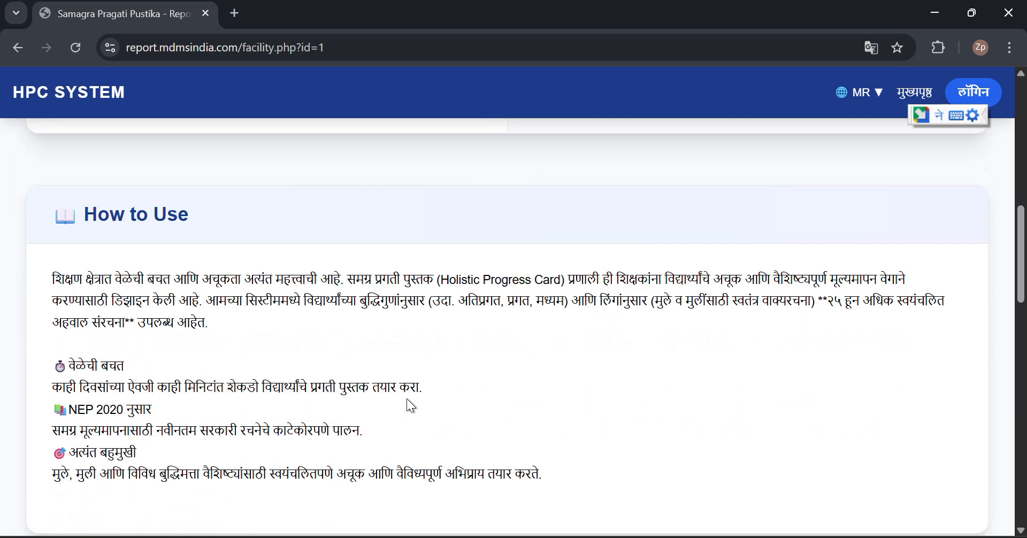
pyautogui.scroll(-1, 407, 399)
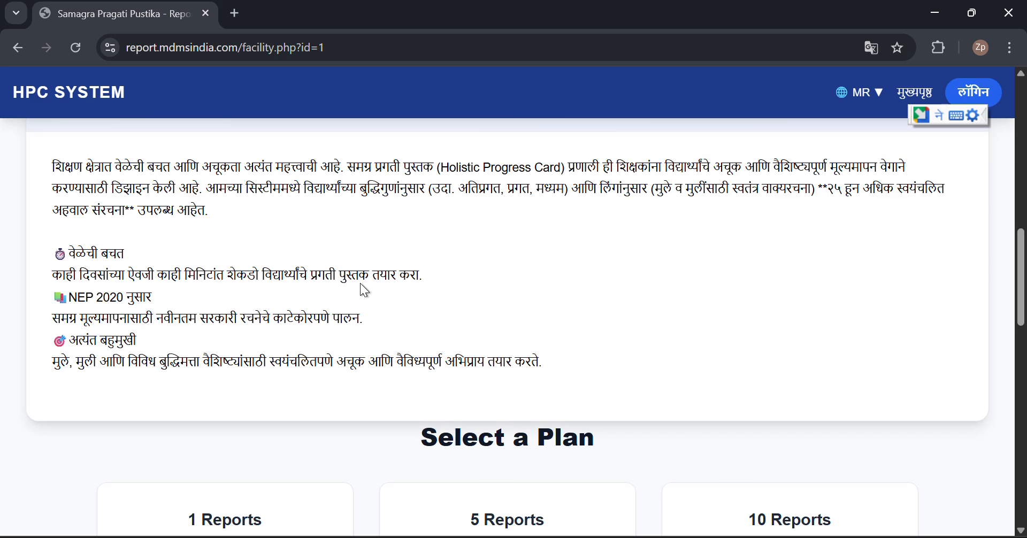
pyautogui.scroll(1, 360, 283)
pyautogui.scroll(-3, 360, 283)
pyautogui.scroll(-2, 363, 290)
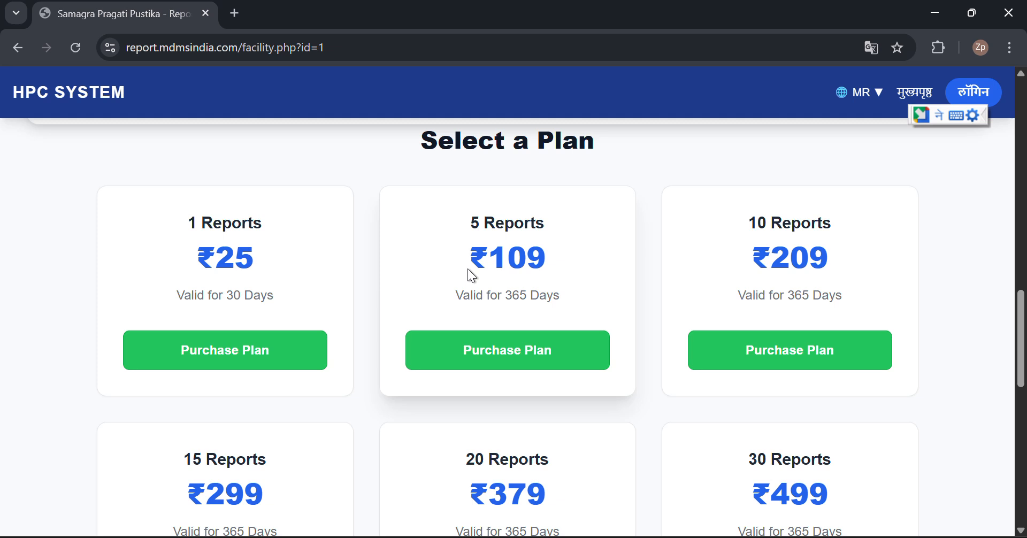
pyautogui.scroll(-2, 649, 255)
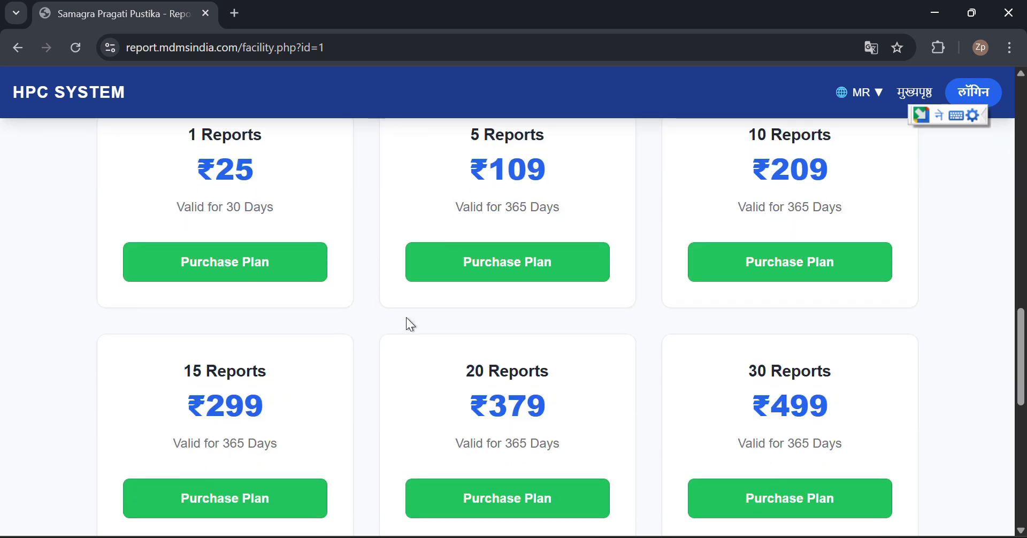
pyautogui.scroll(-1, 346, 397)
pyautogui.scroll(-4, 346, 398)
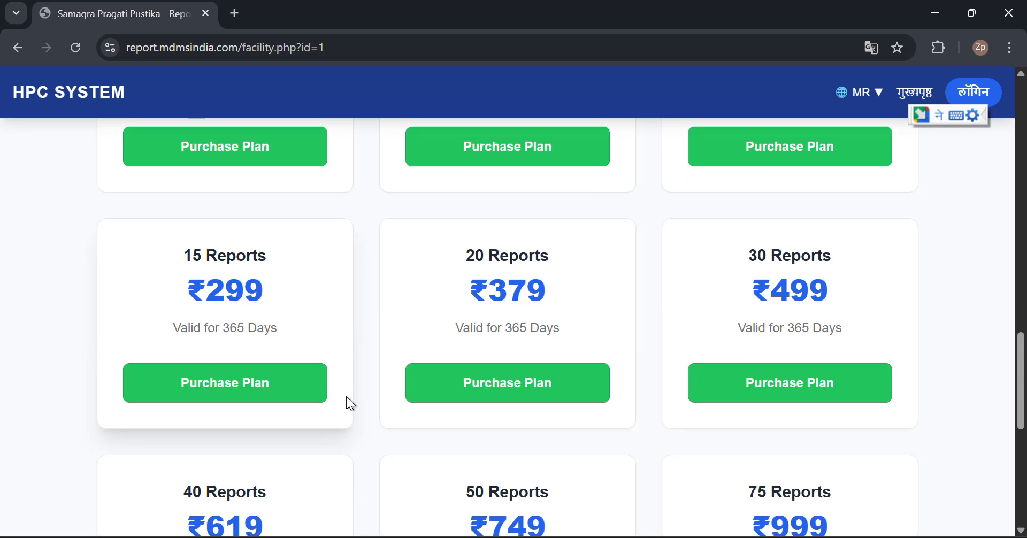
pyautogui.scroll(6, 350, 404)
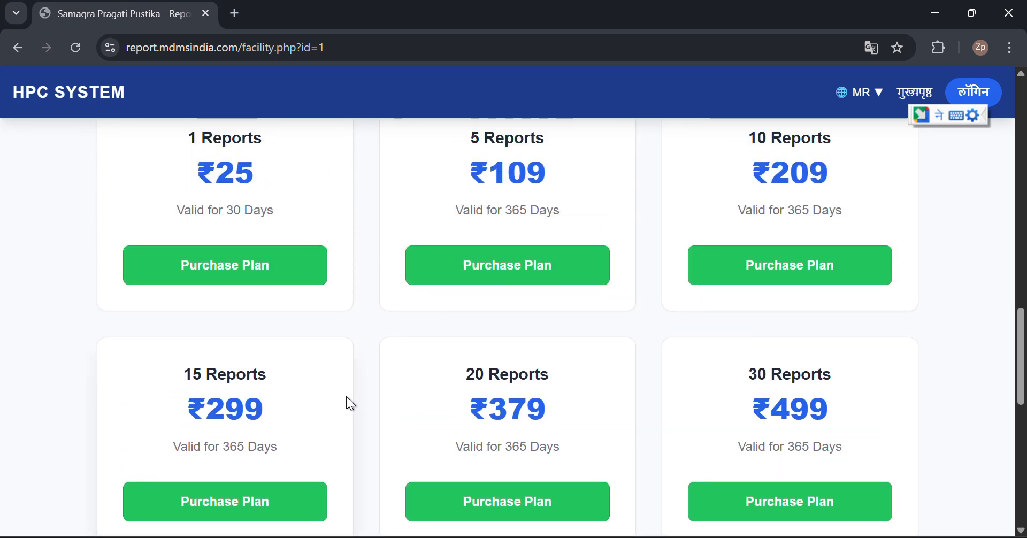
pyautogui.scroll(1, 346, 396)
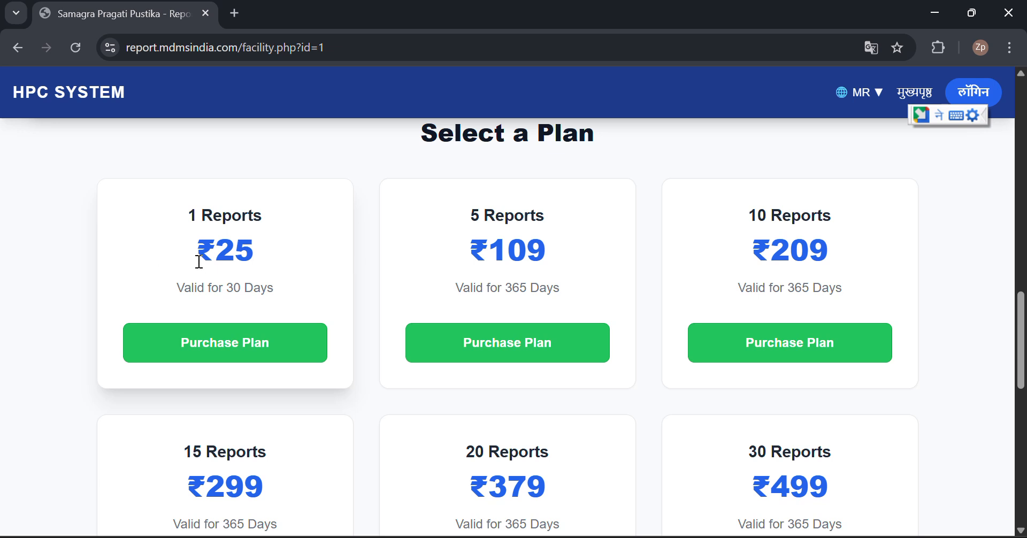
# Choose Purchase Plan on the 1 Reports ₹25 card, landing on the login page
pyautogui.click(230, 340)
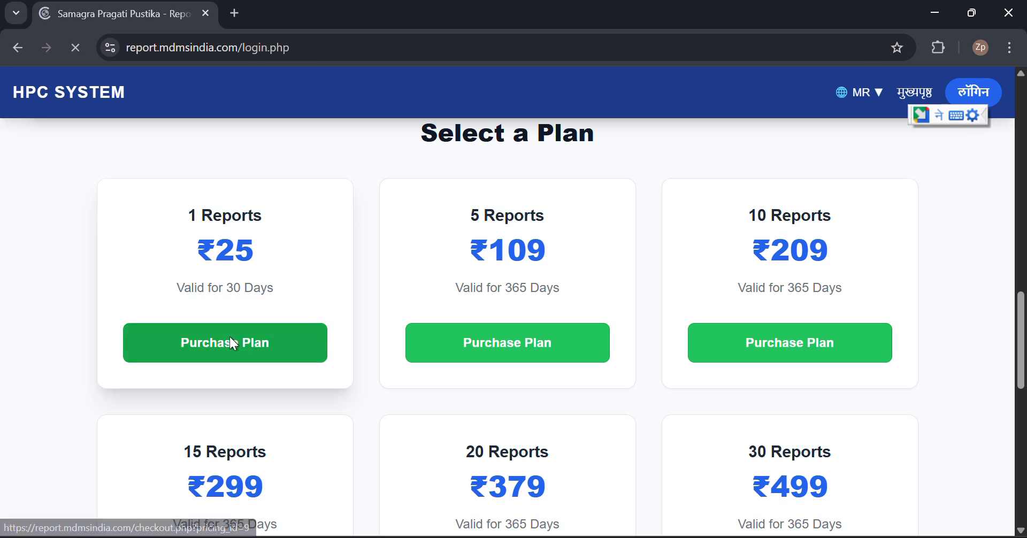
pyautogui.scroll(-2, 458, 337)
pyautogui.scroll(1, 459, 337)
pyautogui.scroll(-1, 459, 343)
pyautogui.scroll(-2, 459, 345)
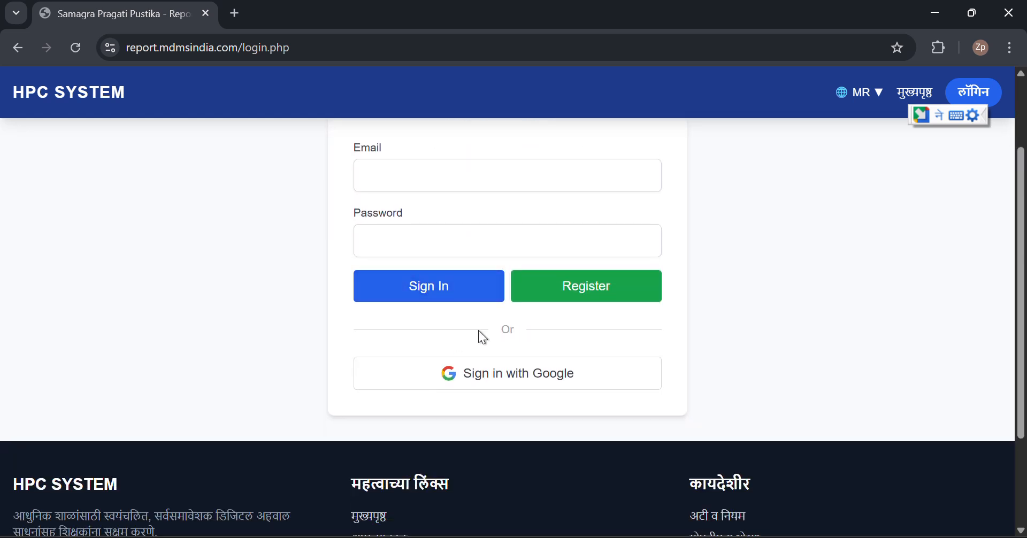
# Sign in with Google and check the dashboard shows no active subscriptions, then browse the facilities
pyautogui.click(467, 384)
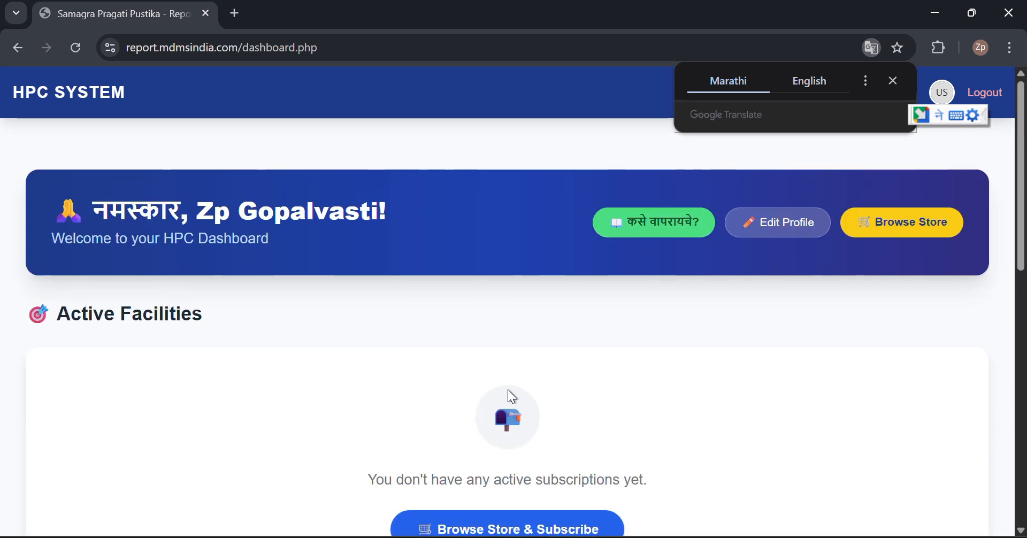
pyautogui.scroll(-1, 509, 390)
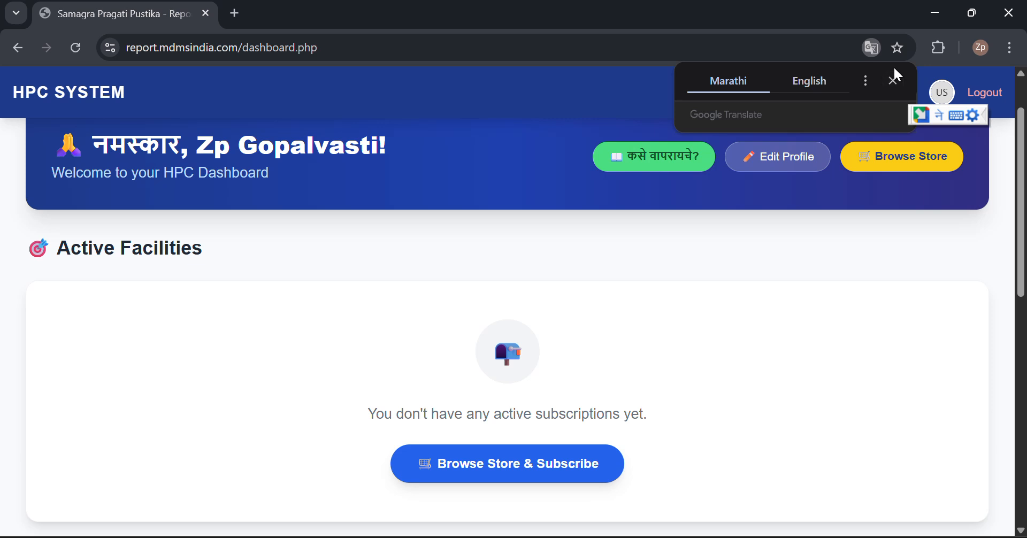
pyautogui.click(895, 84)
pyautogui.scroll(-2, 658, 377)
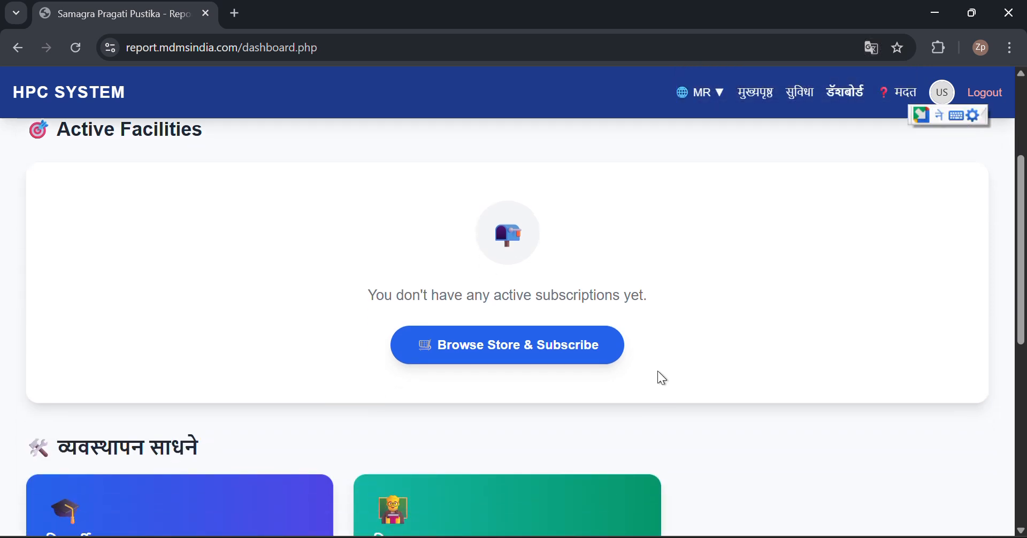
pyautogui.scroll(-4, 658, 372)
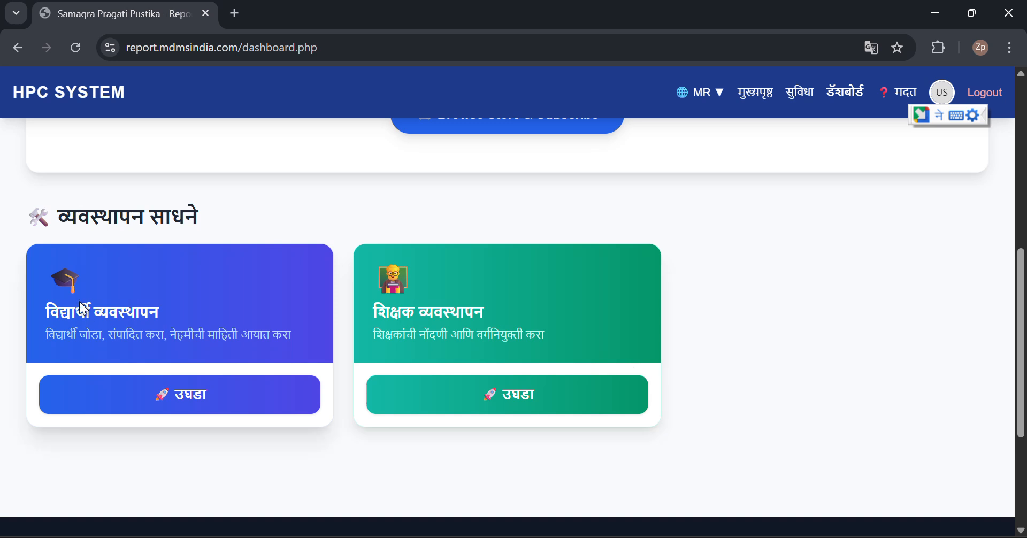
pyautogui.scroll(3, 613, 351)
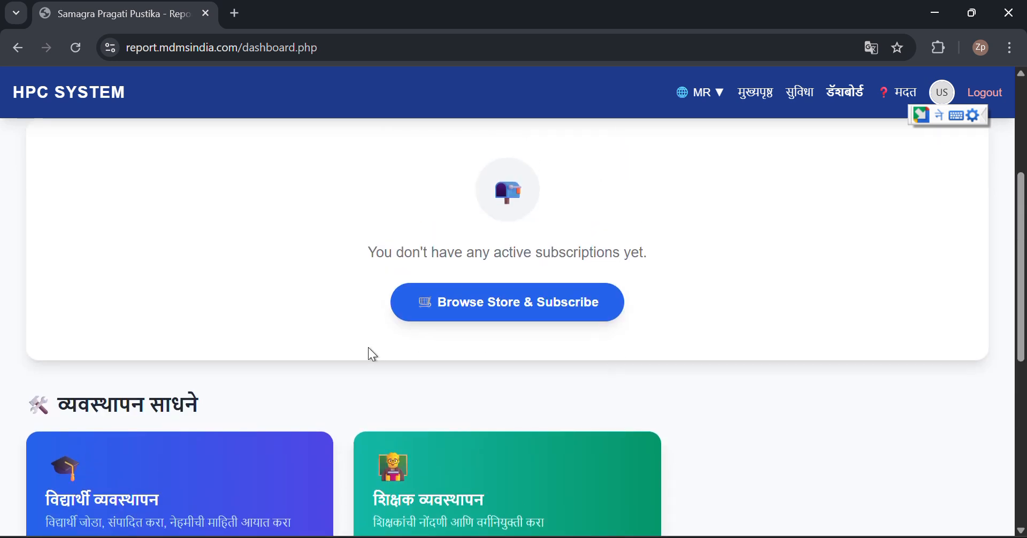
pyautogui.scroll(1, 373, 355)
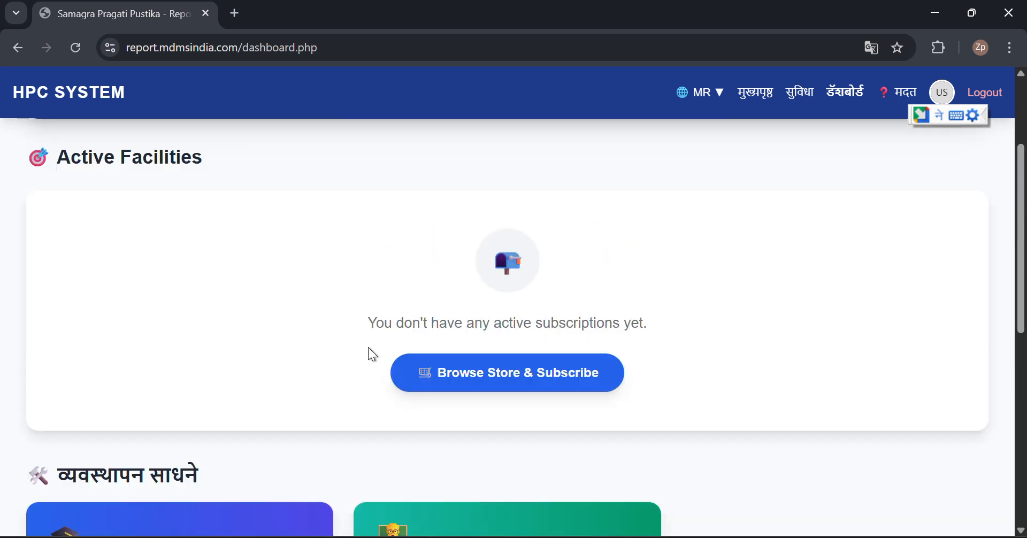
pyautogui.click(523, 391)
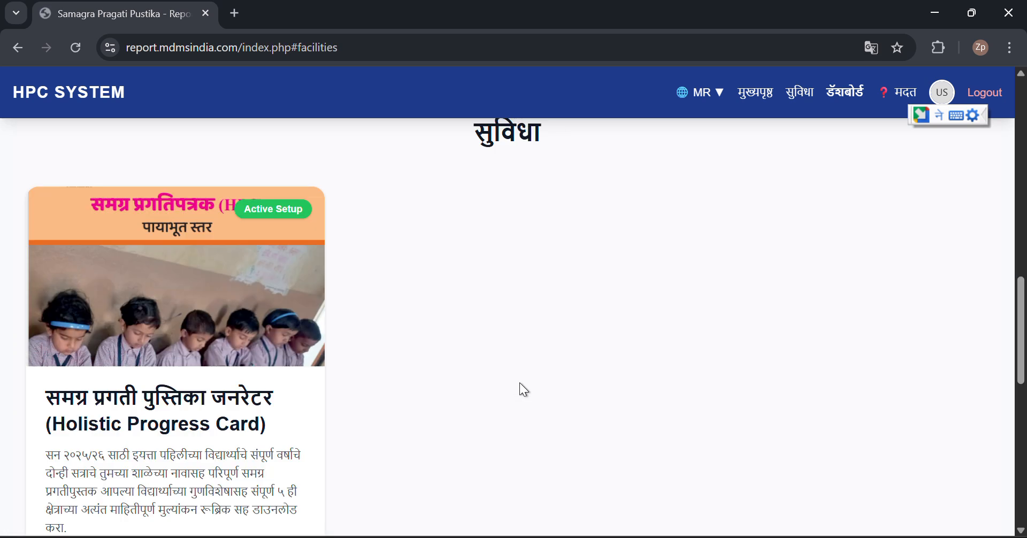
# Open the Holistic Progress Card अधिक माहिती page and scroll down to Select a Plan
pyautogui.scroll(-8, 574, 367)
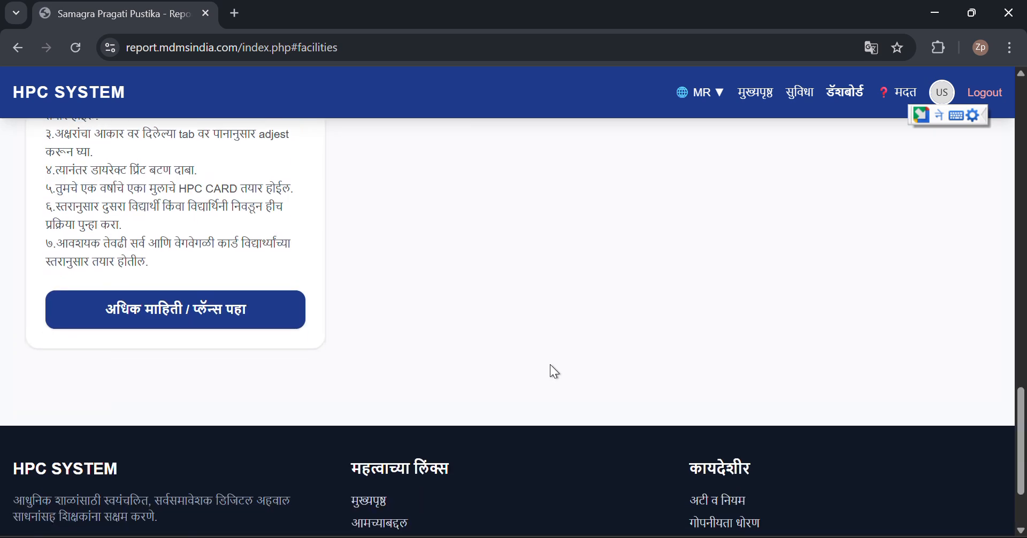
pyautogui.click(180, 303)
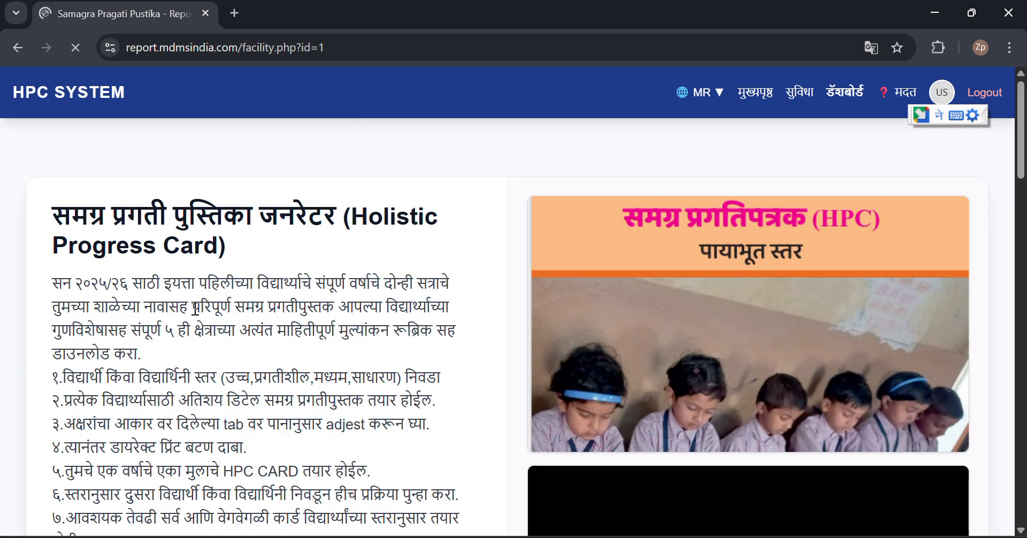
pyautogui.scroll(-6, 265, 400)
pyautogui.scroll(-7, 266, 400)
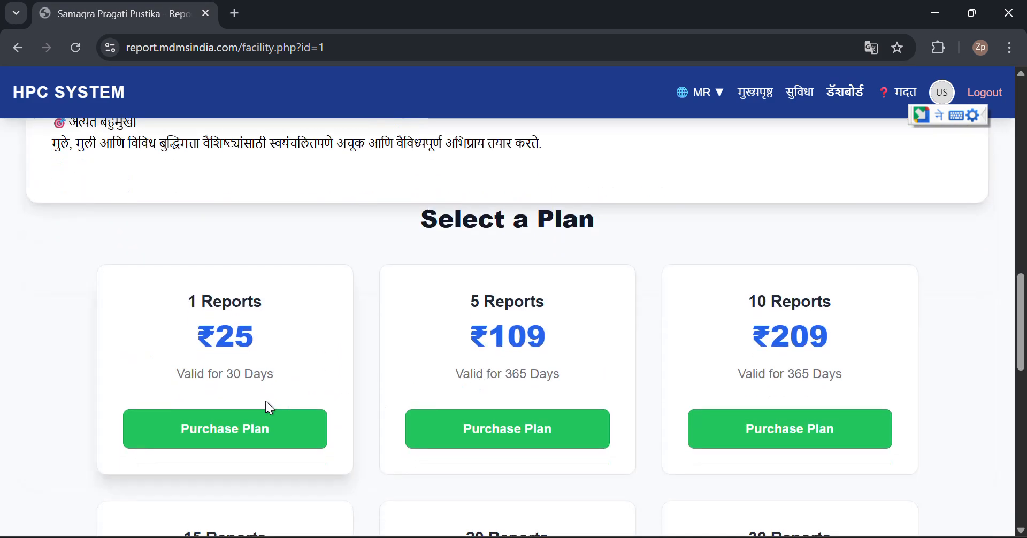
# Buy the 1 Reports plan at ₹25 for 30 days and review the ₹25.00 checkout summary
pyautogui.click(235, 444)
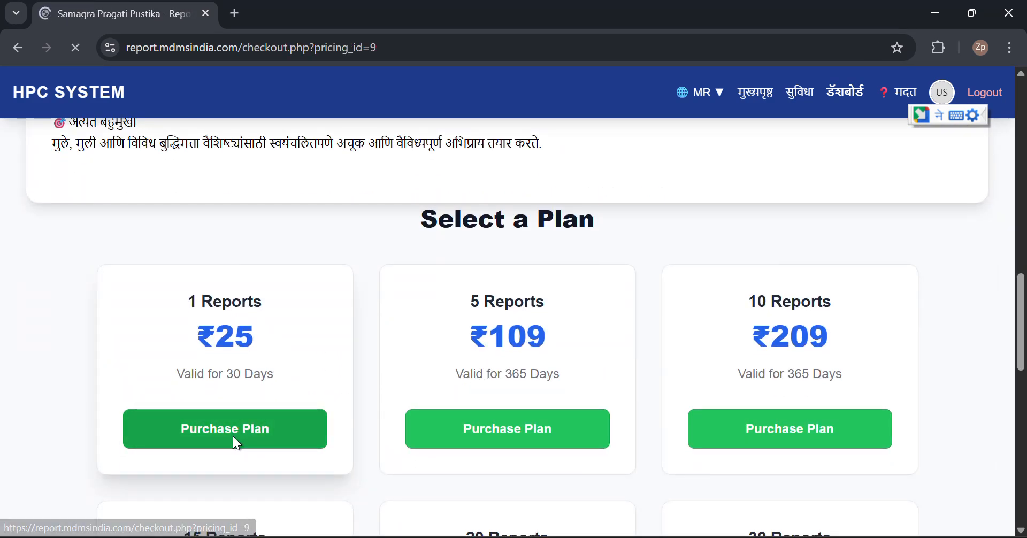
pyautogui.scroll(-2, 503, 441)
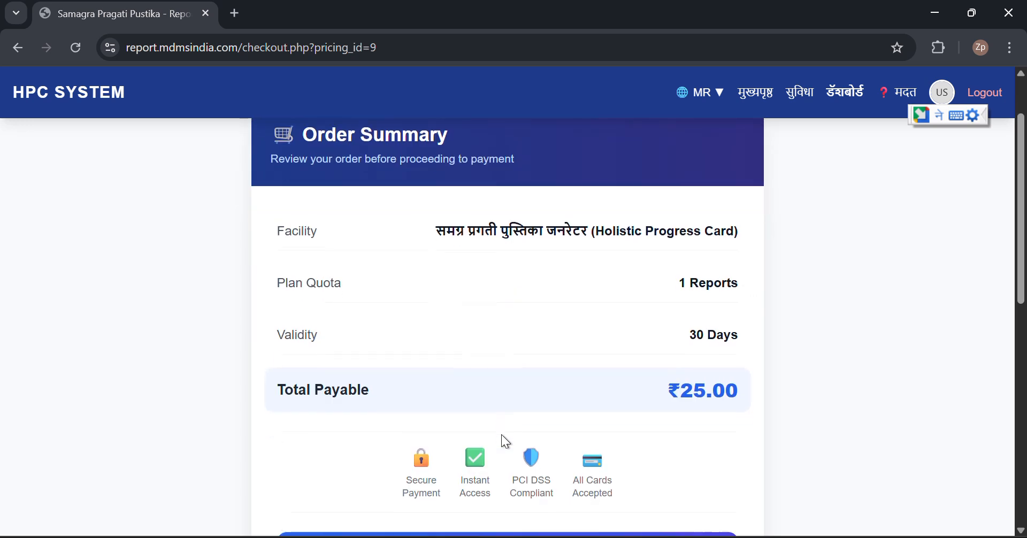
pyautogui.scroll(-1, 502, 436)
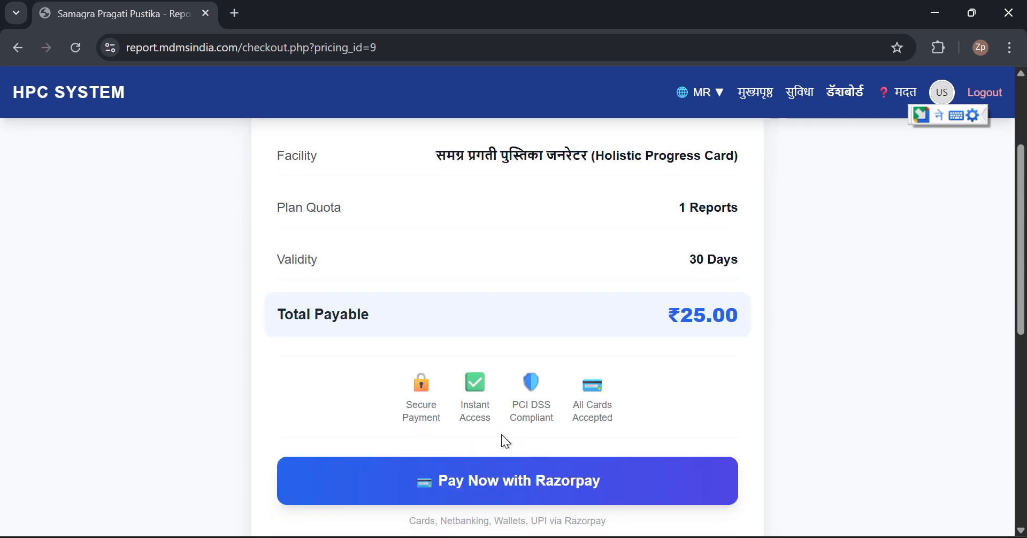
pyautogui.scroll(-2, 502, 436)
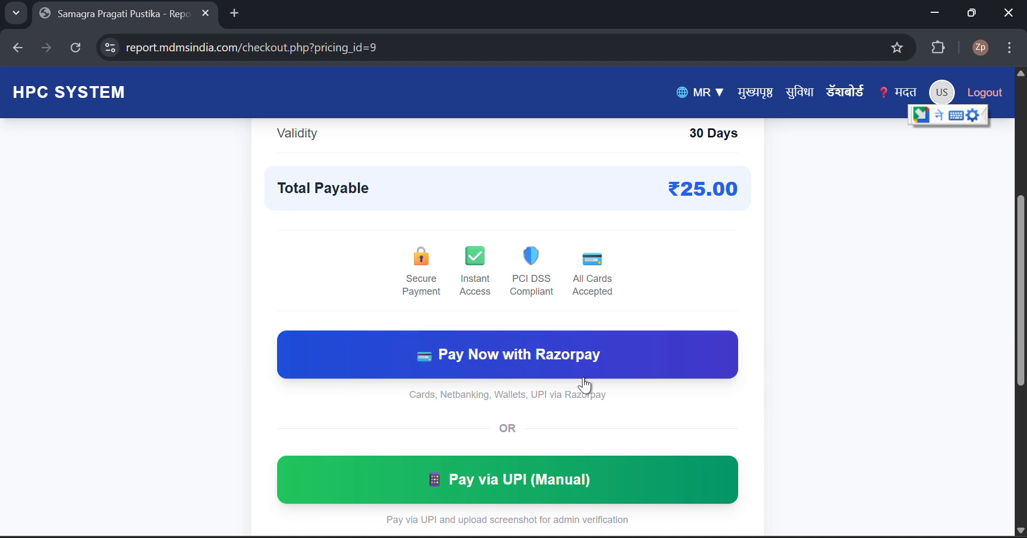
pyautogui.scroll(-2, 534, 449)
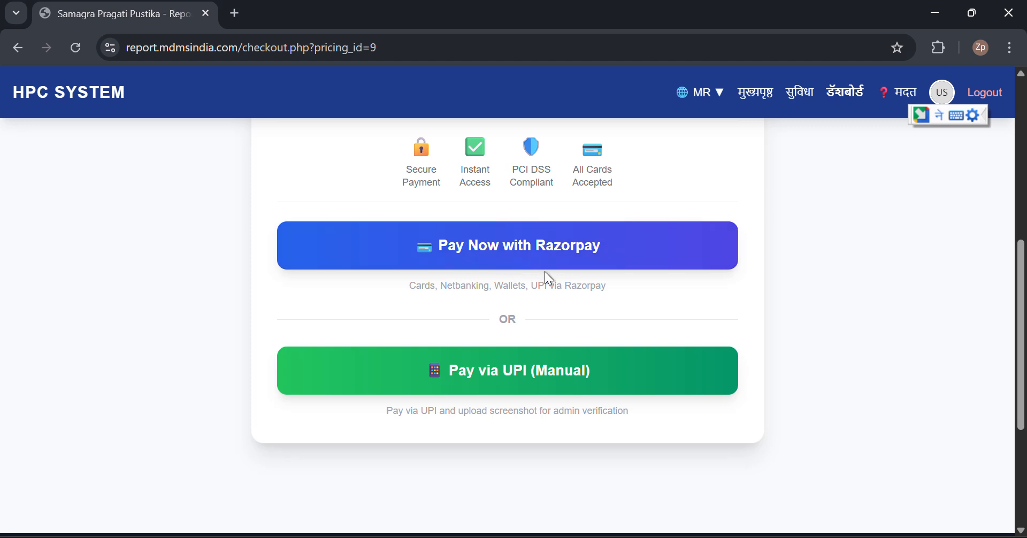
# Choose Pay via UPI (Manual) and review the ₹25.00 UPI payment and screenshot upload form
pyautogui.click(513, 381)
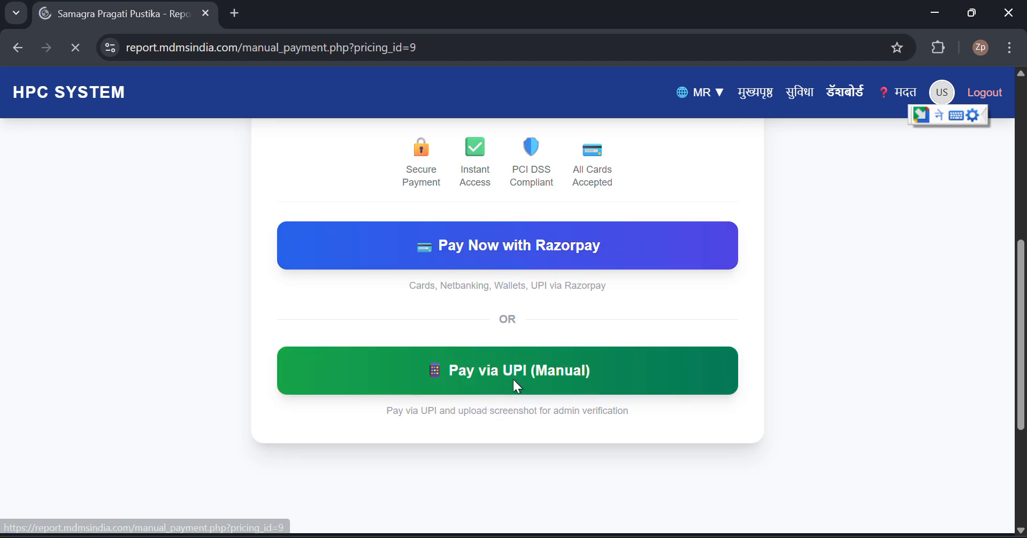
pyautogui.scroll(-3, 541, 424)
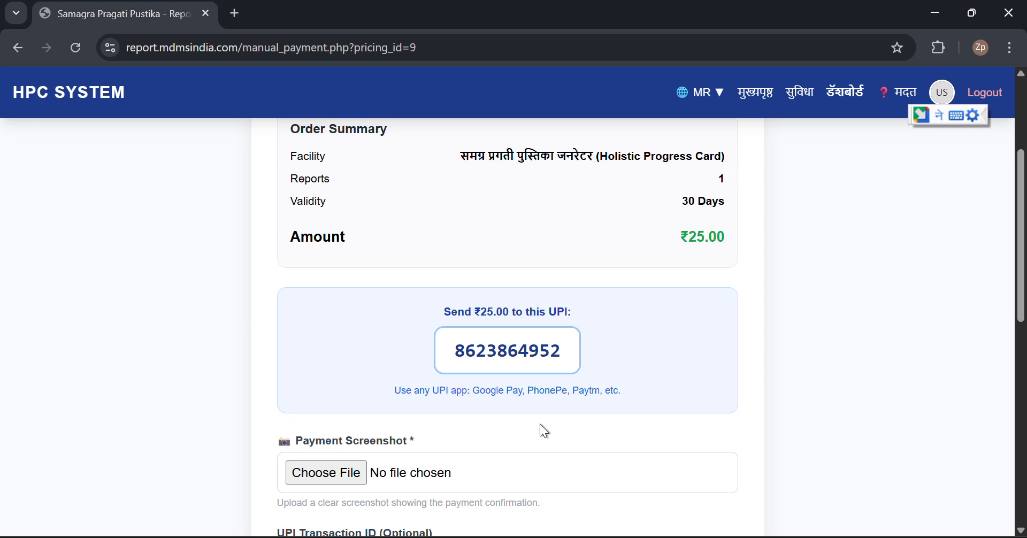
pyautogui.scroll(-5, 540, 425)
pyautogui.scroll(6, 540, 426)
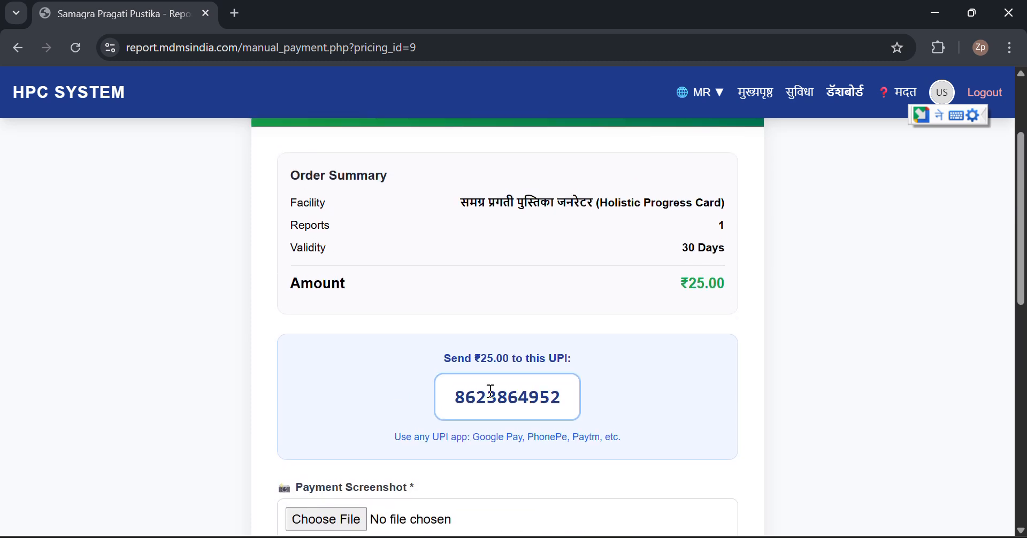
pyautogui.scroll(-5, 491, 390)
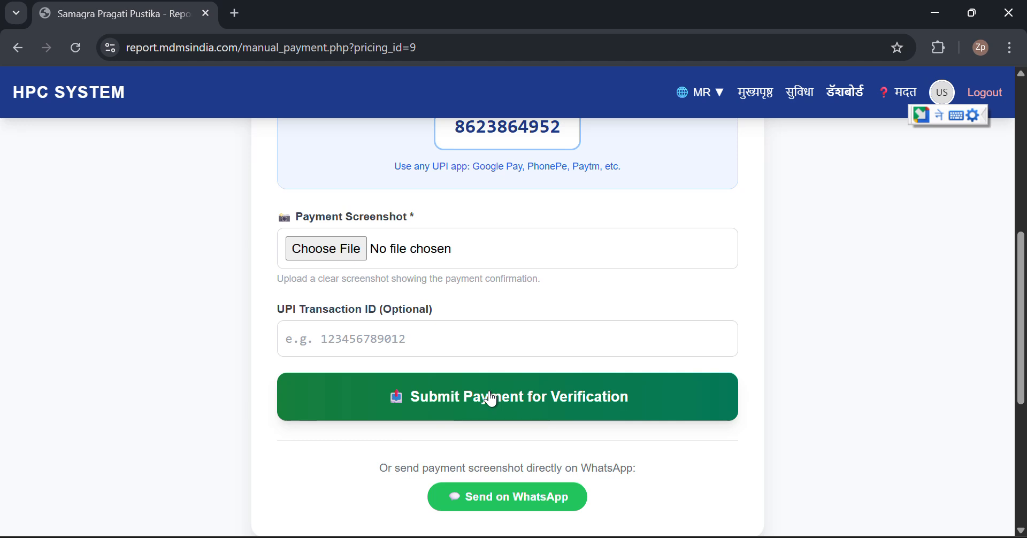
pyautogui.scroll(4, 491, 399)
pyautogui.scroll(4, 489, 393)
pyautogui.scroll(-4, 489, 391)
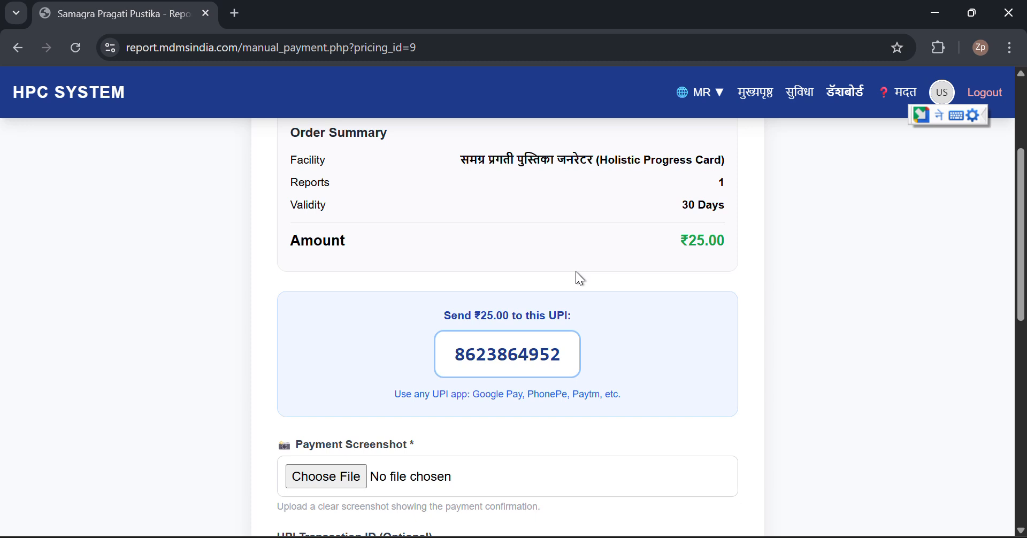
pyautogui.scroll(2, 578, 276)
pyautogui.scroll(-4, 578, 276)
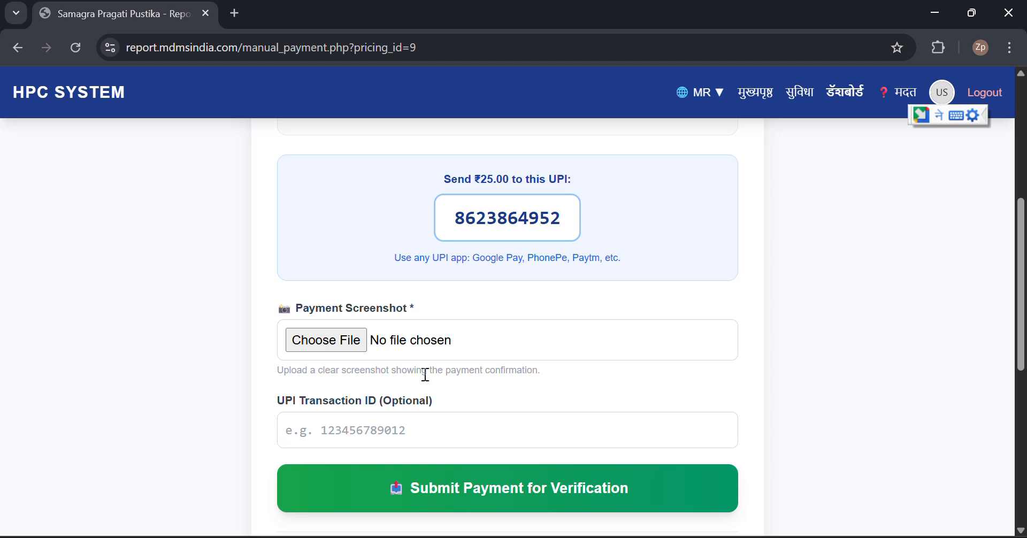
pyautogui.scroll(-1, 322, 348)
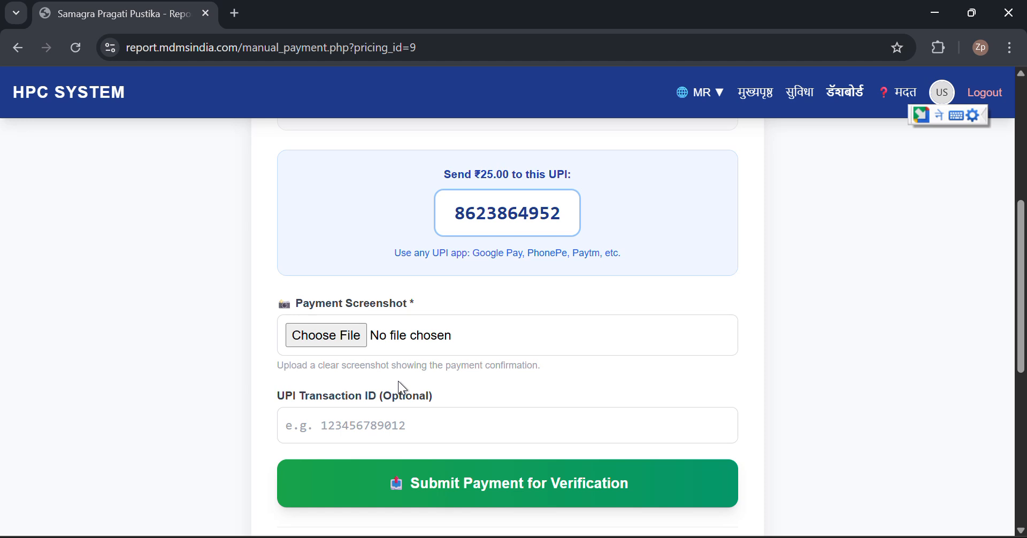
pyautogui.scroll(6, 523, 409)
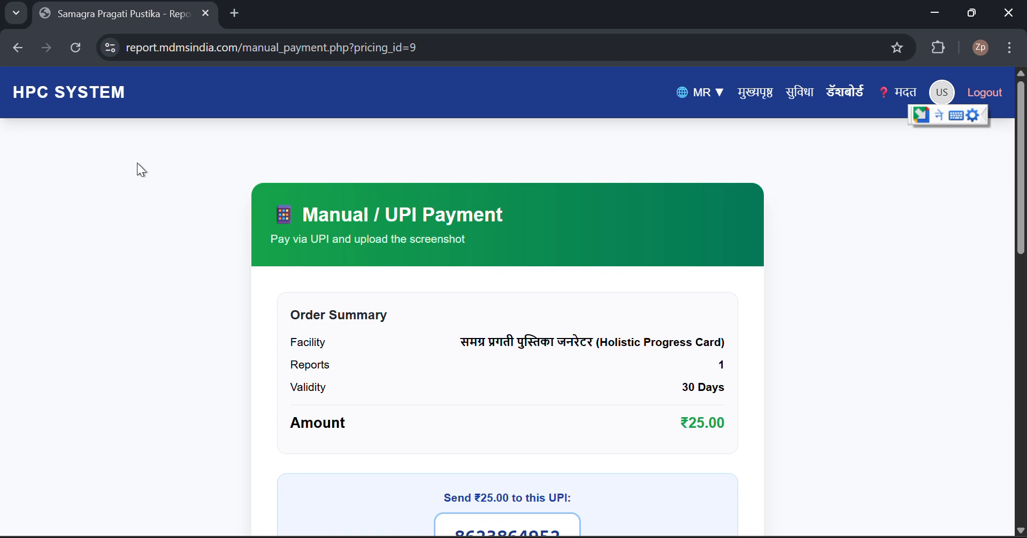
# Go back to checkout and start paying the ₹25 with Razorpay
pyautogui.click(13, 44)
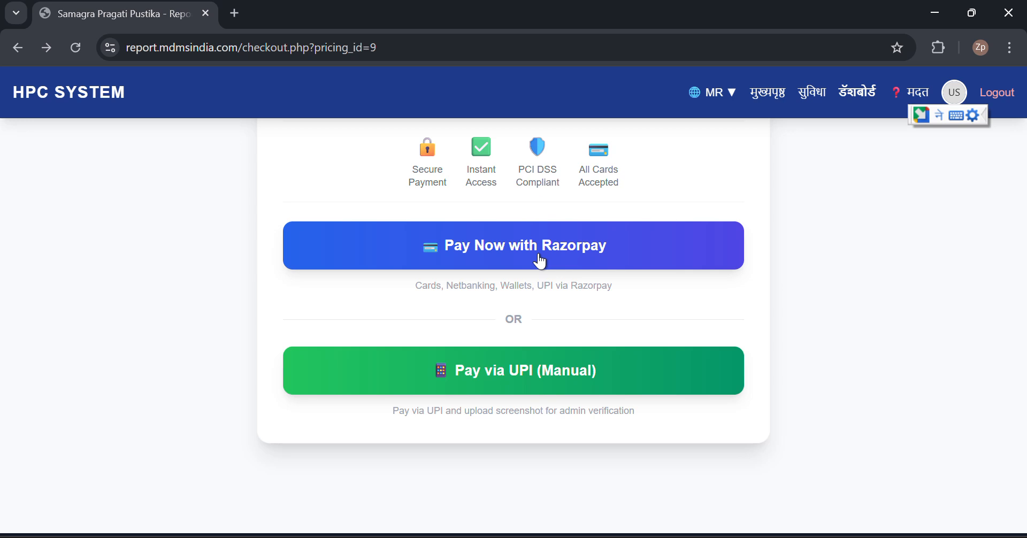
pyautogui.click(540, 261)
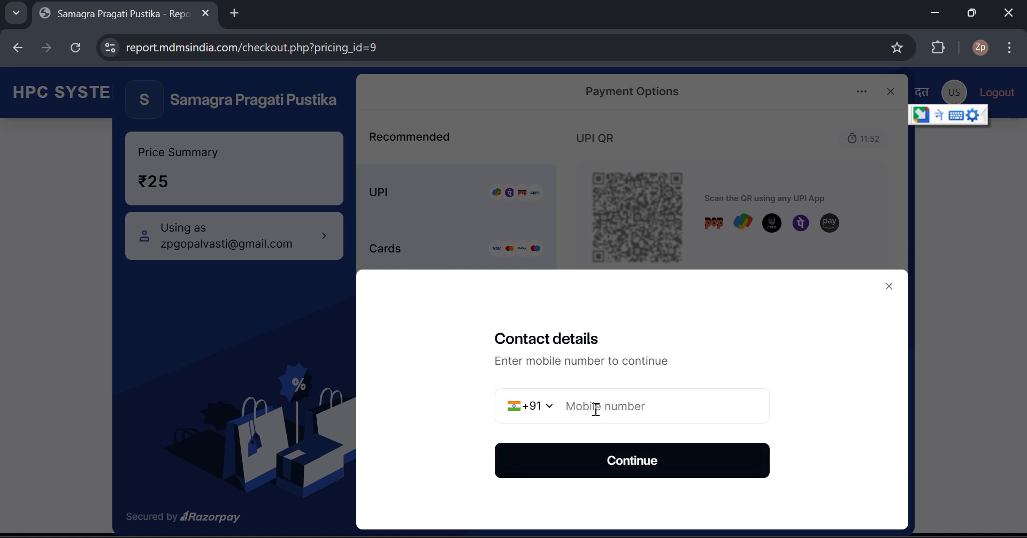
# Enter the contact's mobile number in Razorpay, switching the keyboard back to English digits
pyautogui.click(596, 410)
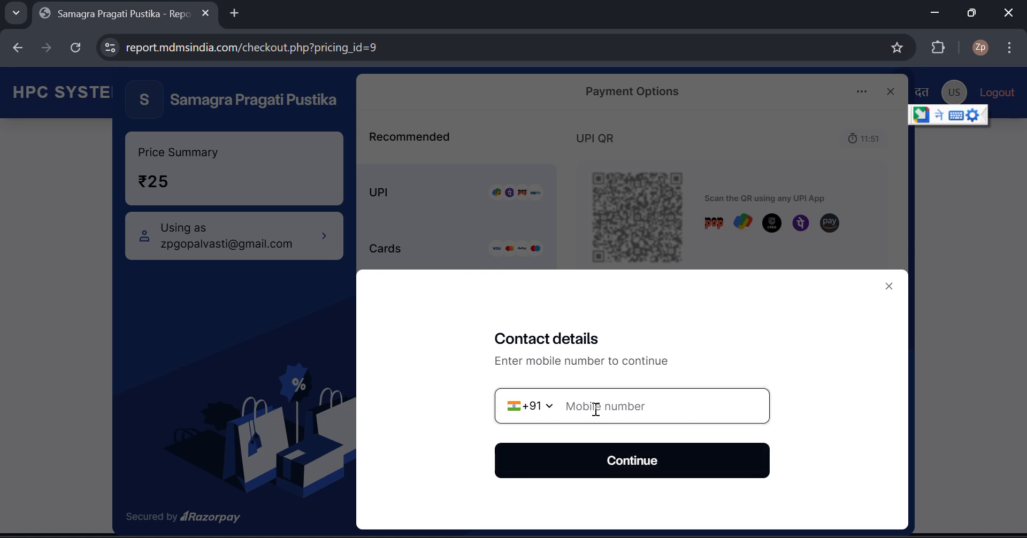
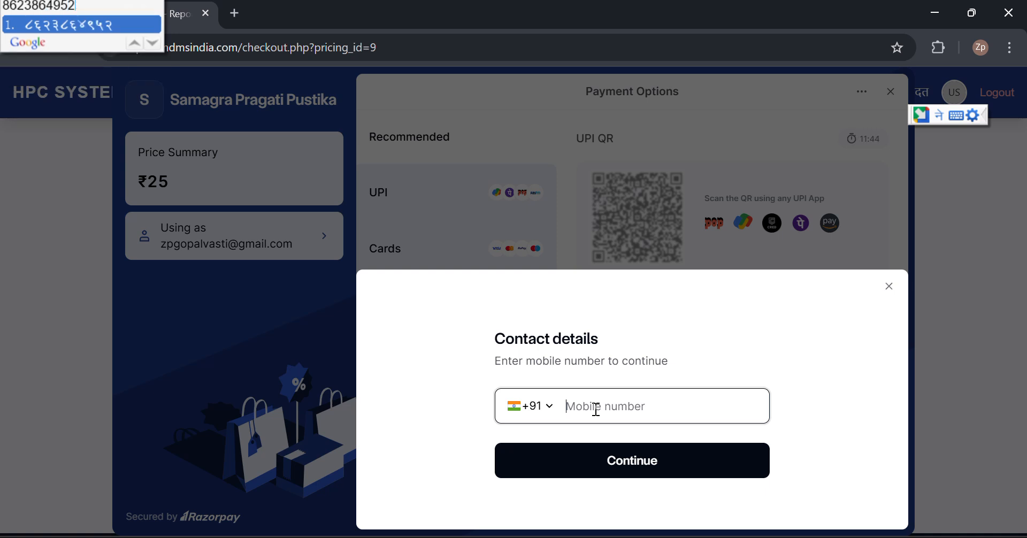
pyautogui.press('Escape')
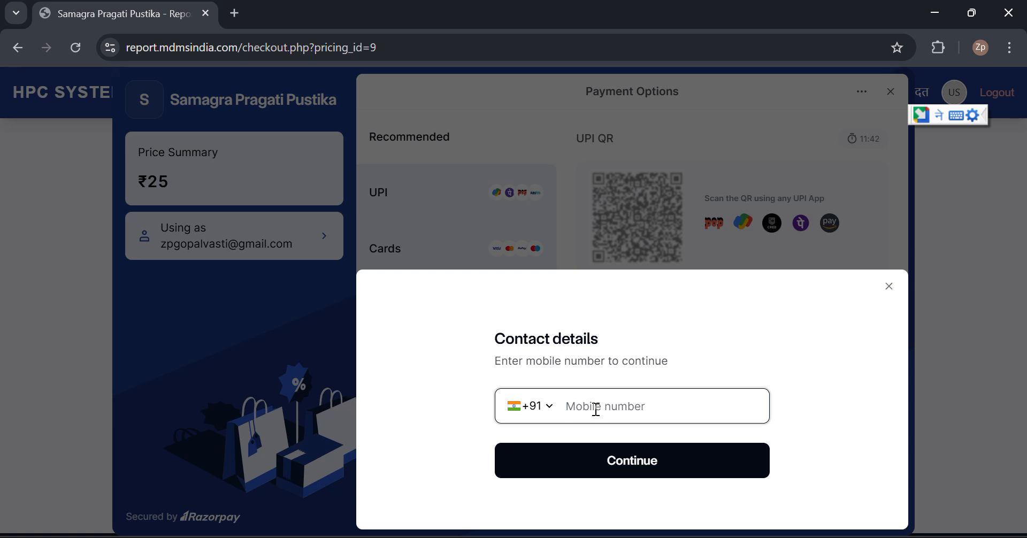
pyautogui.press('super+space')
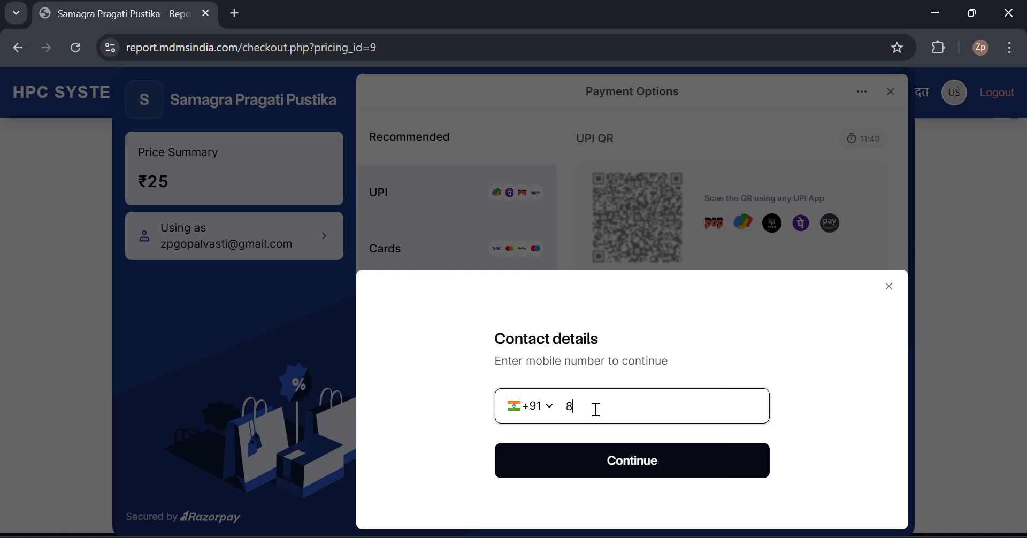
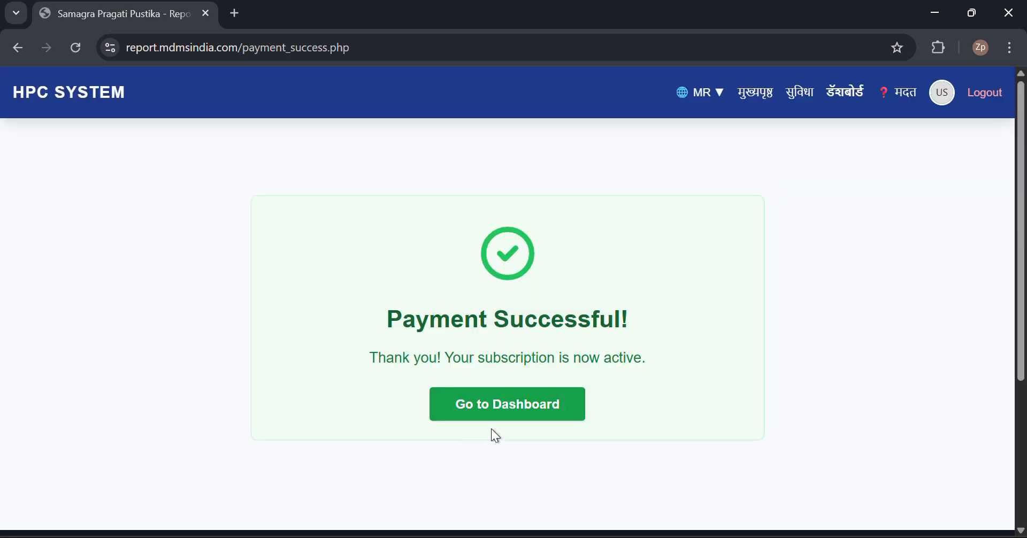
# Open the dashboard and confirm the Holistic Progress Card is active with 1 report left, expiring 14 Apr 2026
pyautogui.click(551, 412)
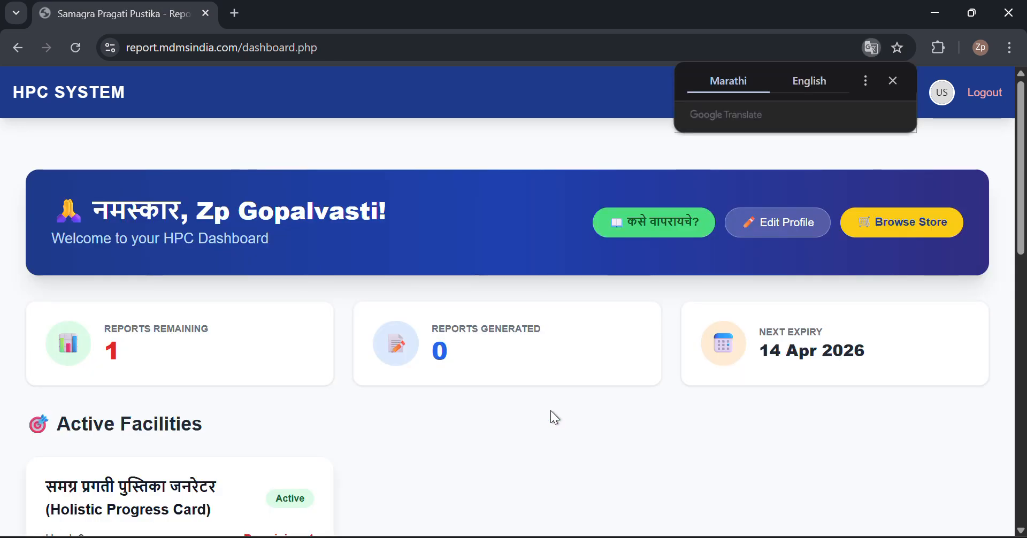
pyautogui.scroll(-3, 551, 410)
pyautogui.scroll(3, 550, 410)
pyautogui.scroll(-3, 551, 410)
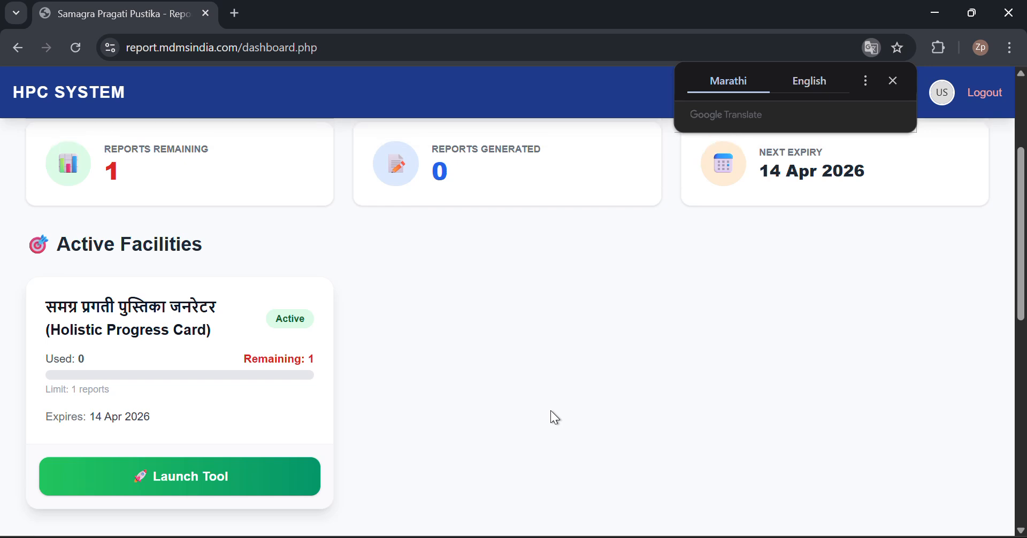
pyautogui.scroll(3, 551, 409)
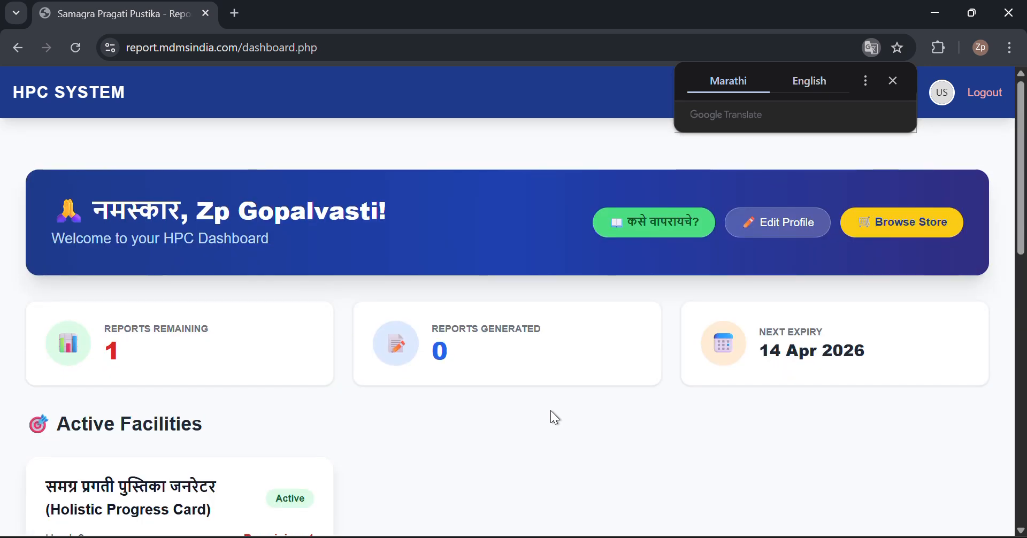
pyautogui.click(896, 78)
pyautogui.scroll(-3, 298, 396)
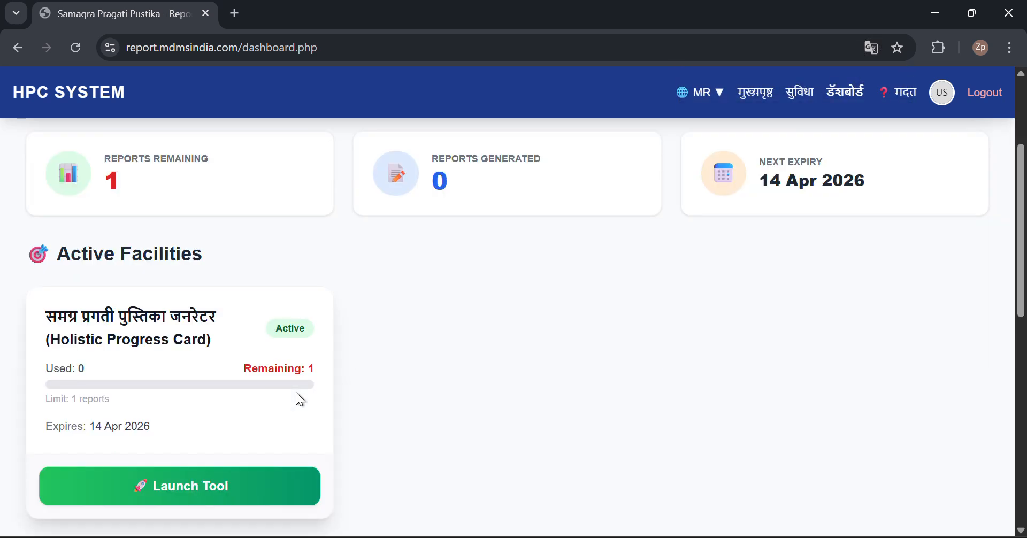
pyautogui.scroll(3, 297, 394)
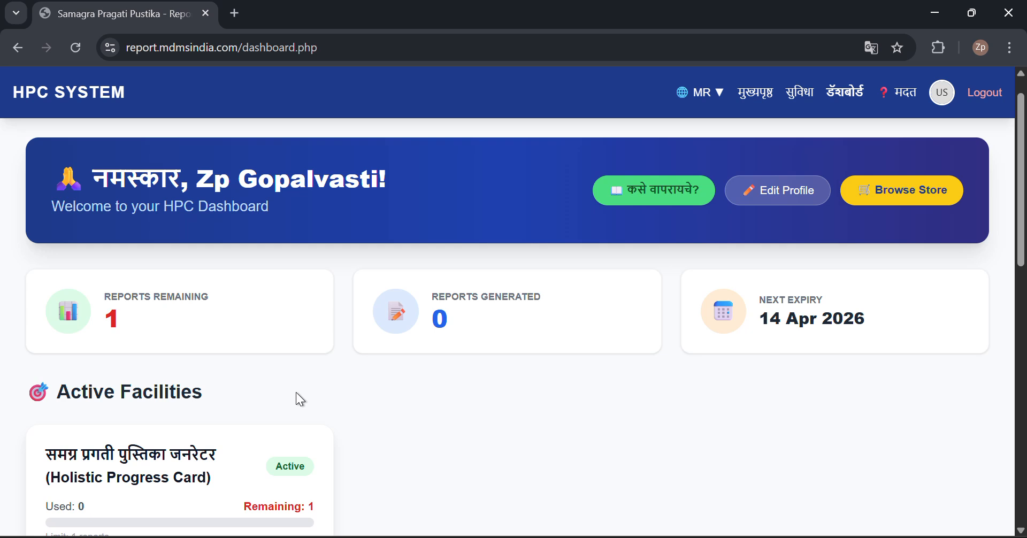